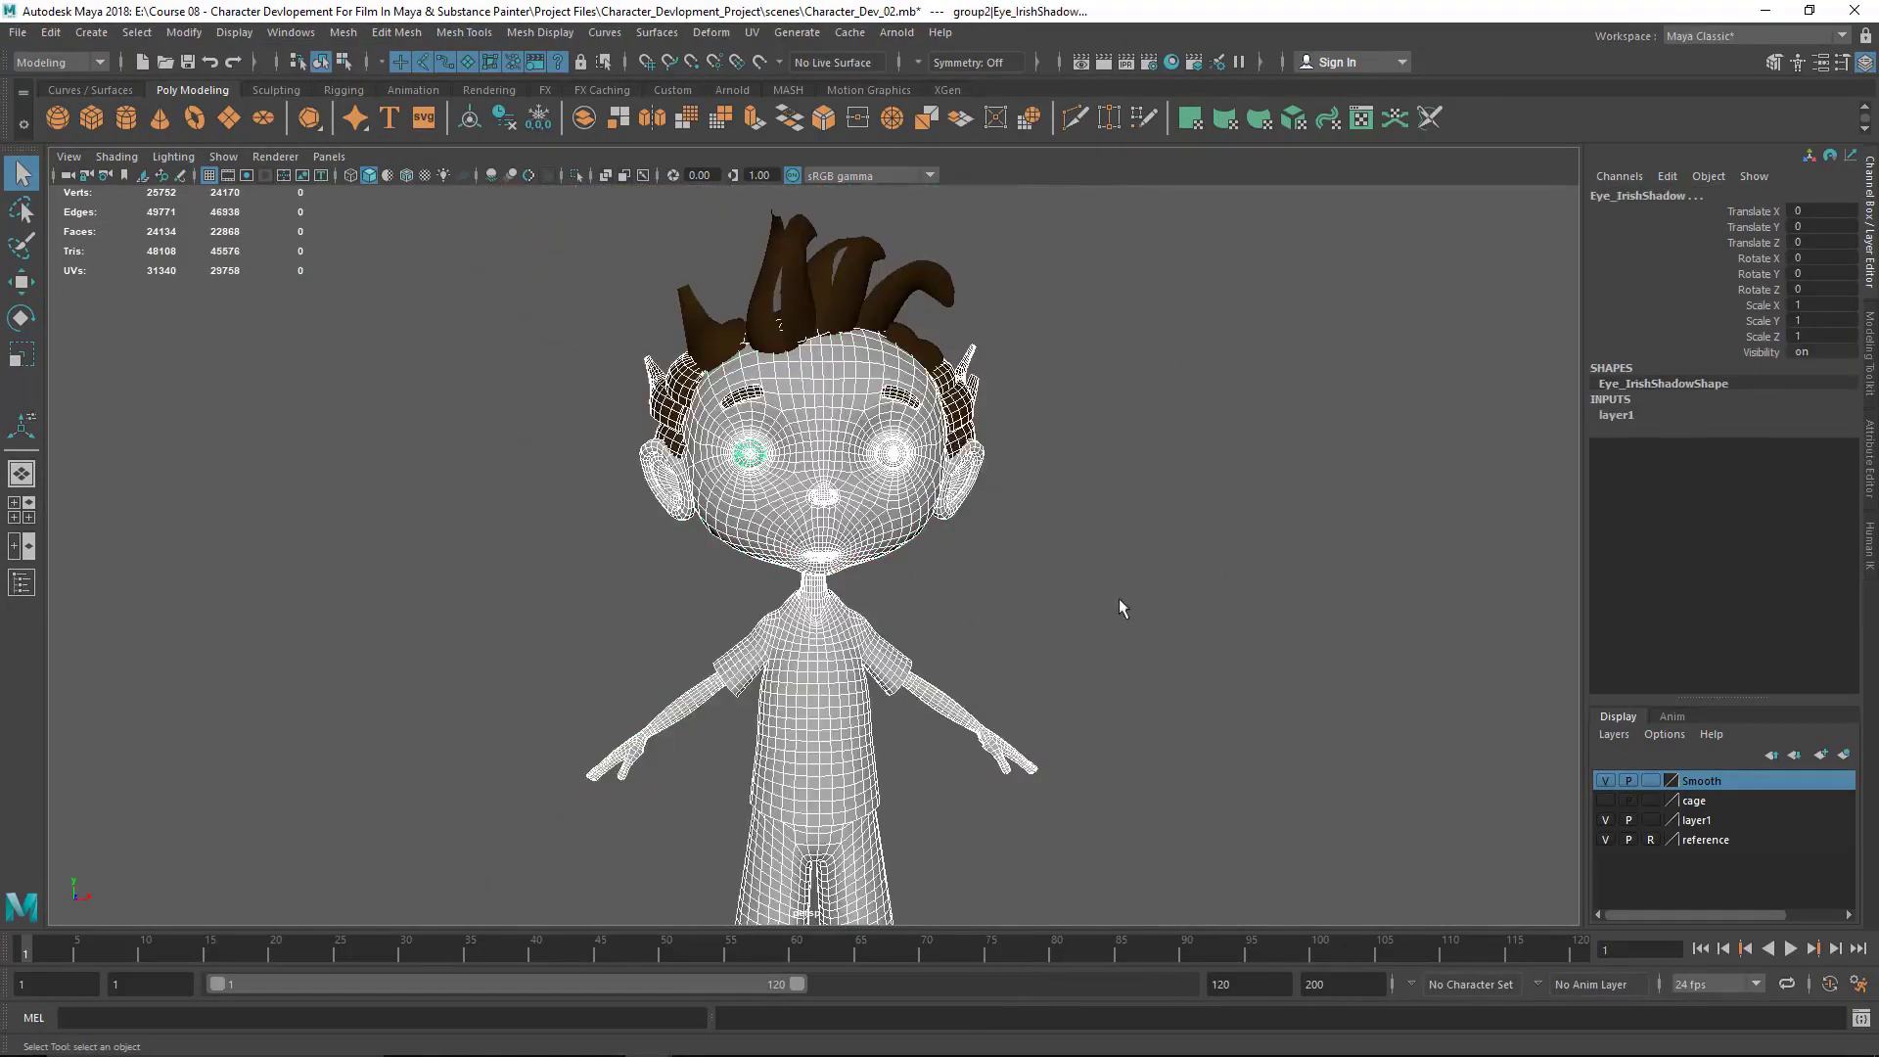
- Inspect the smoothed boy from all sides, hiding and restoring the head and framing the whole character
mouse_move(1125, 613)
left_mouse_down("alt")
mouse_move(1161, 572)
mouse_move(1082, 483)
mouse_move(931, 533)
left_mouse_up("alt")
right_click_drag(932, 533, 839, 704, "alt")
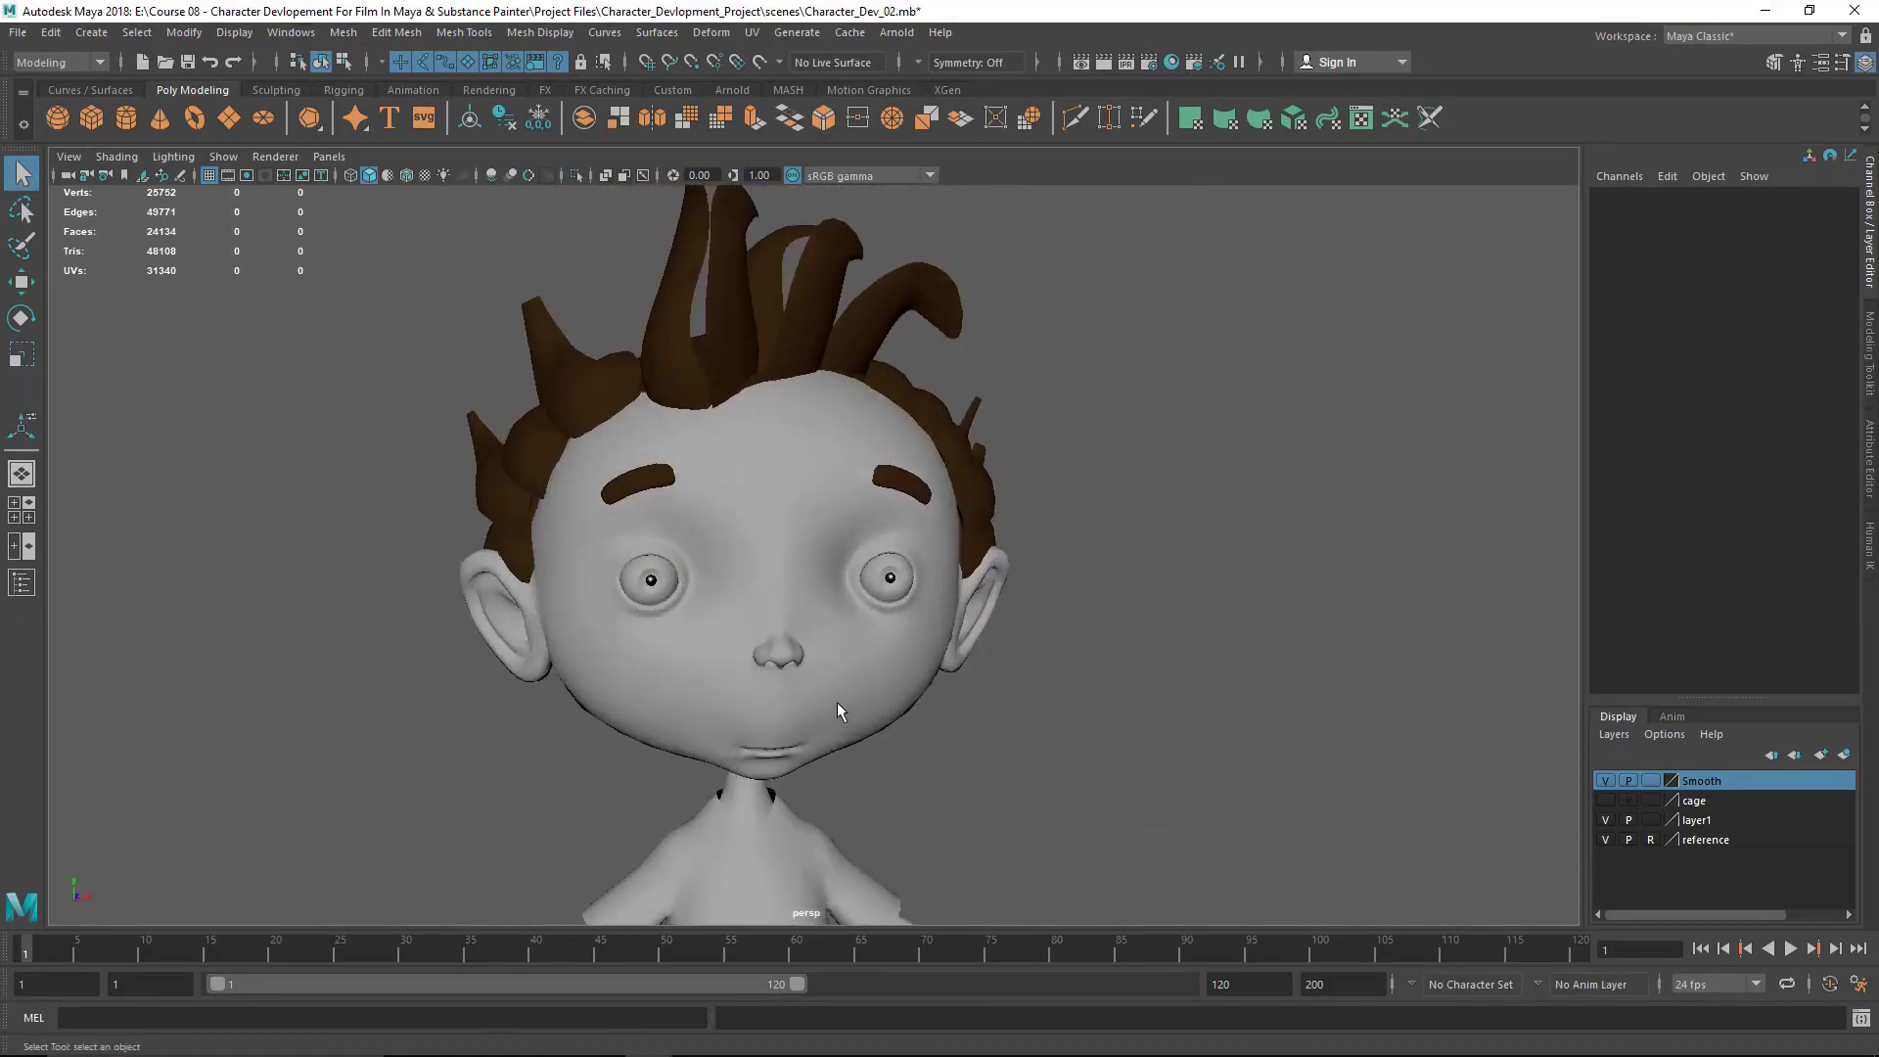
key("ctrl+h")
left_click_drag(752, 549, 1077, 709, "alt")
key("ctrl+shift+h")
key("f")
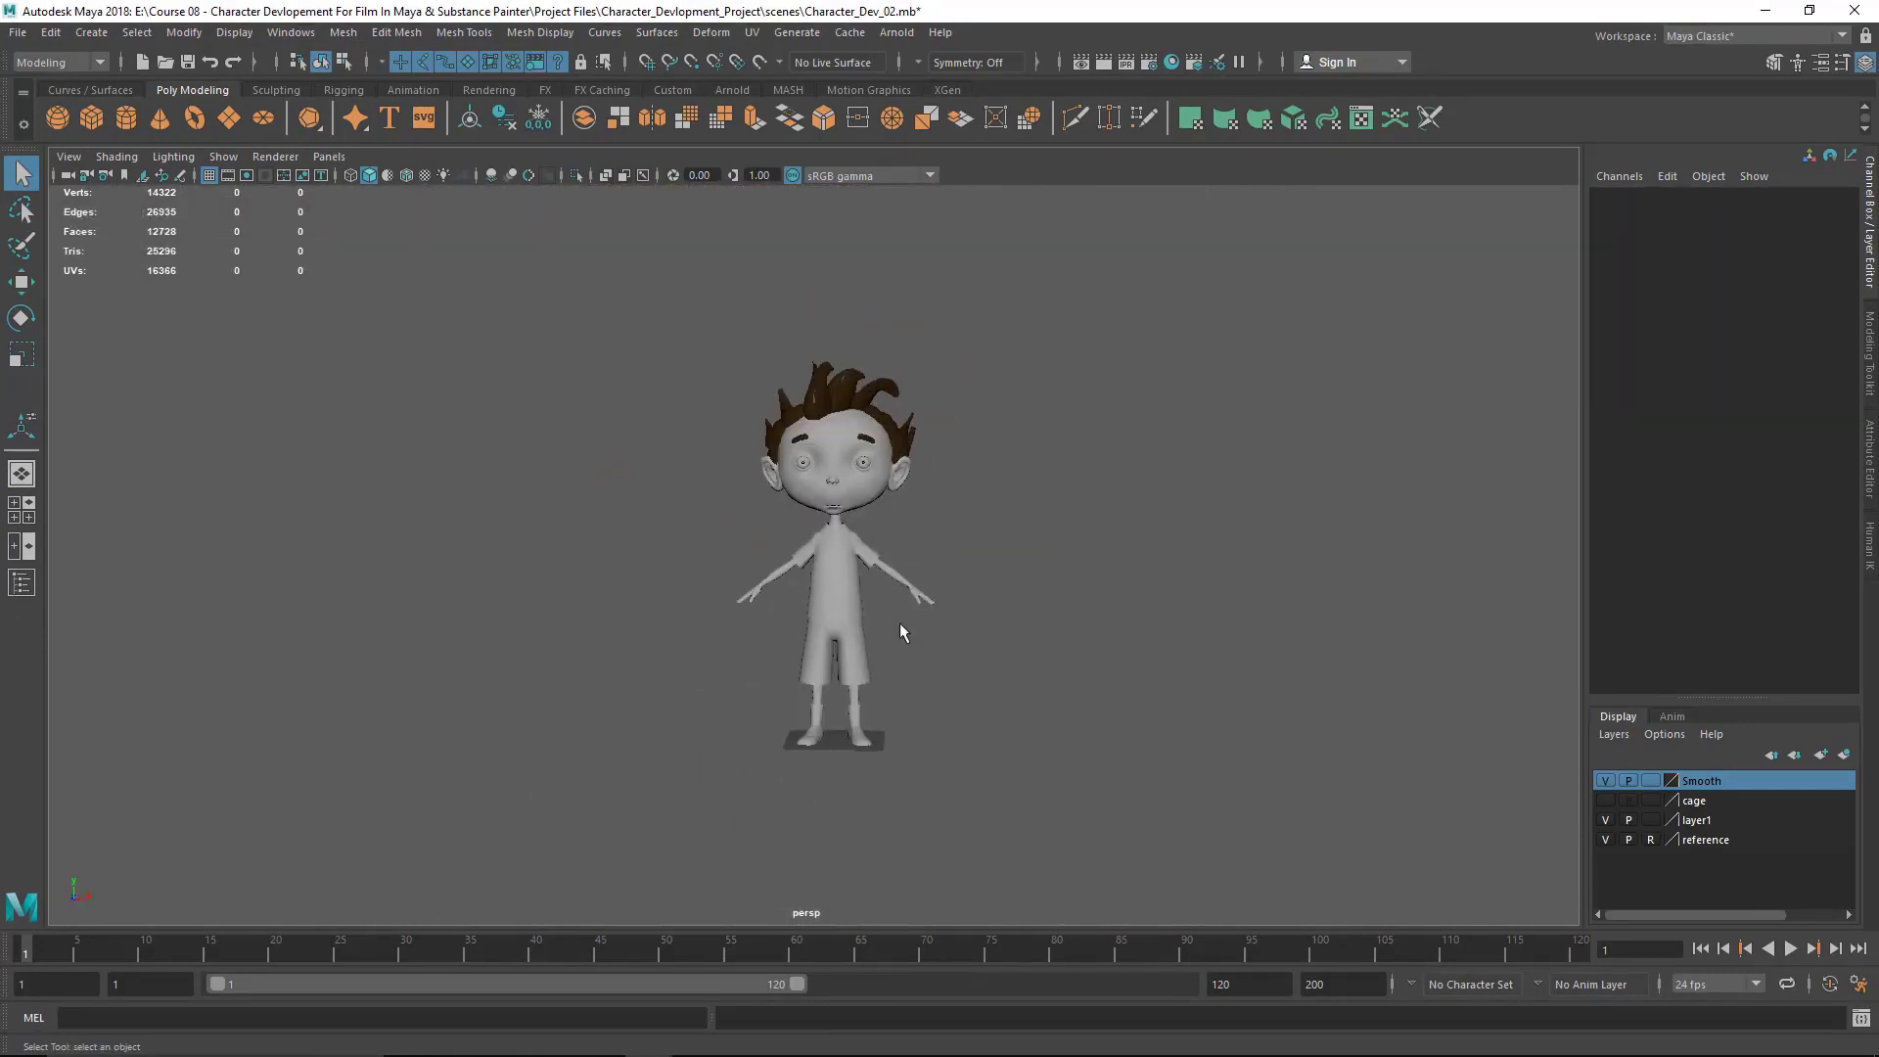
scroll(654, 545, "up", 2)
mouse_move(653, 544)
left_mouse_down("alt")
mouse_move(1565, 641)
mouse_move(894, 556)
mouse_move(1204, 593)
left_mouse_up("alt")
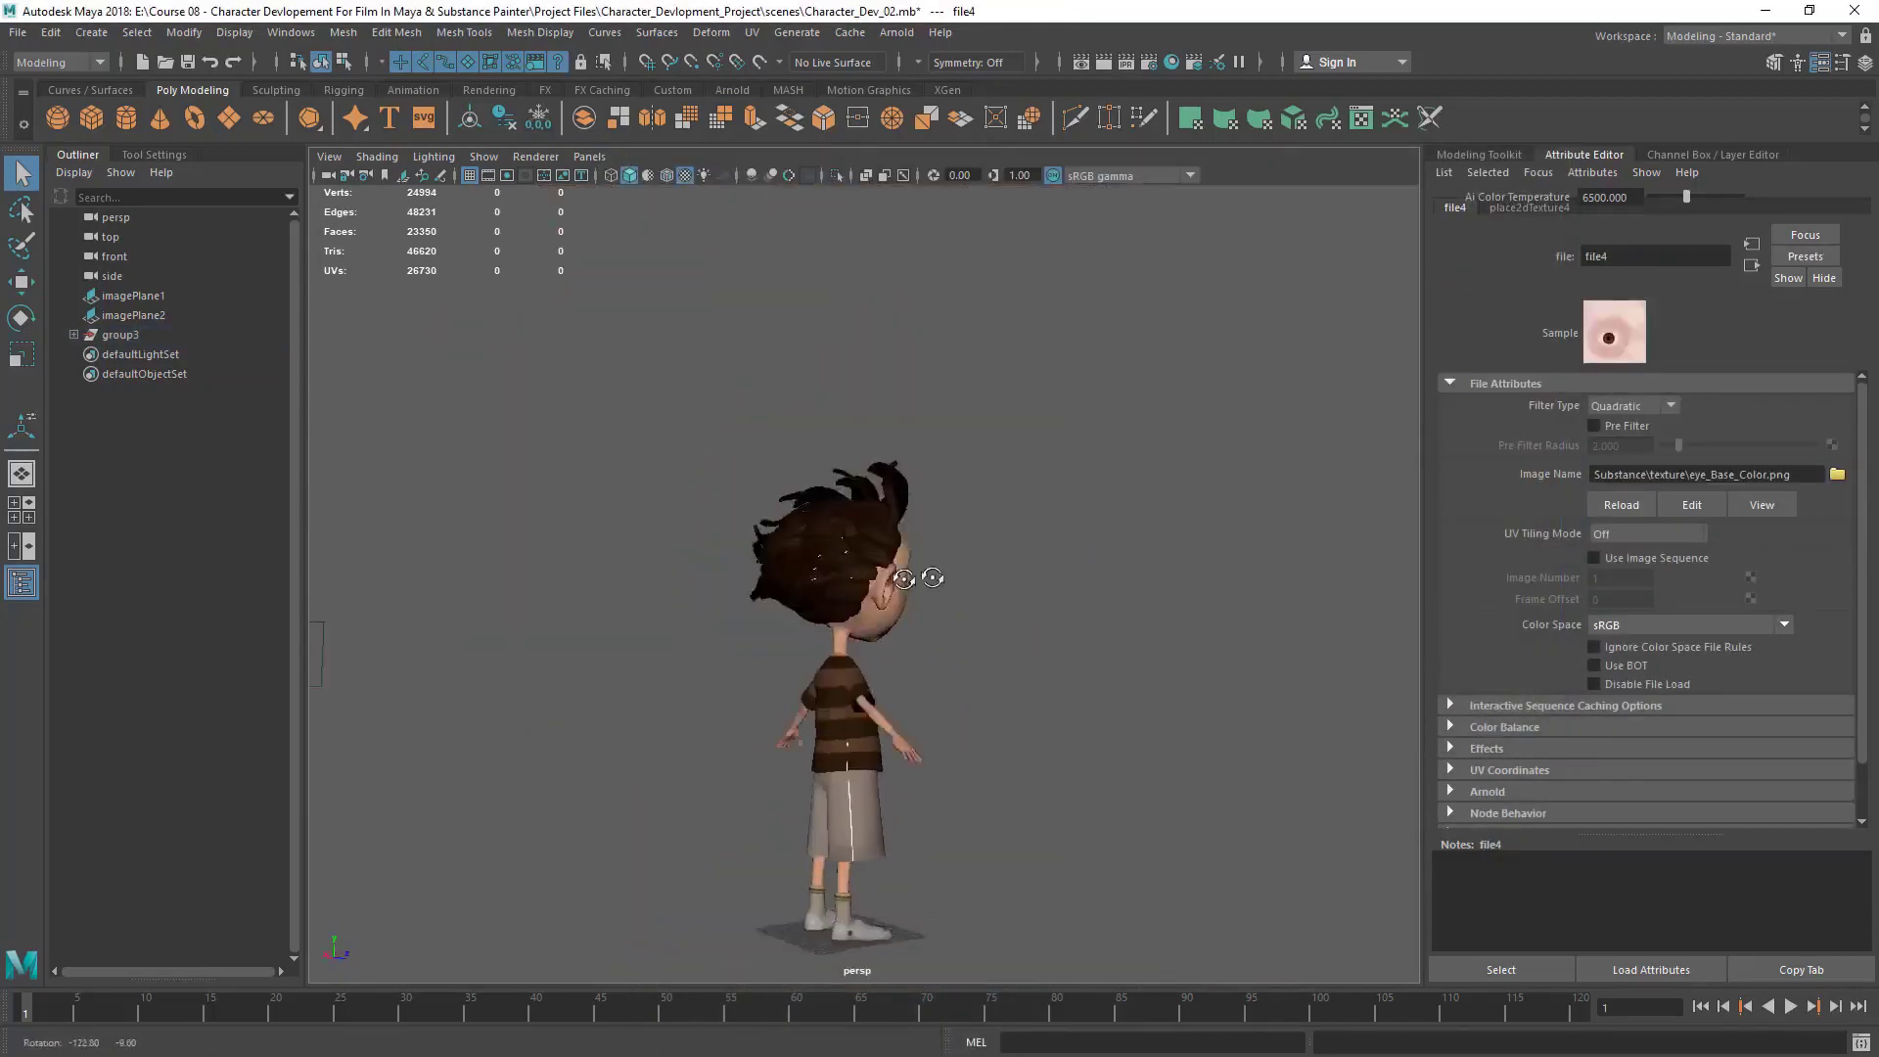
- Orbit around the boy's head and select the eyebrows
left_click_drag(904, 577, 679, 588, "alt")
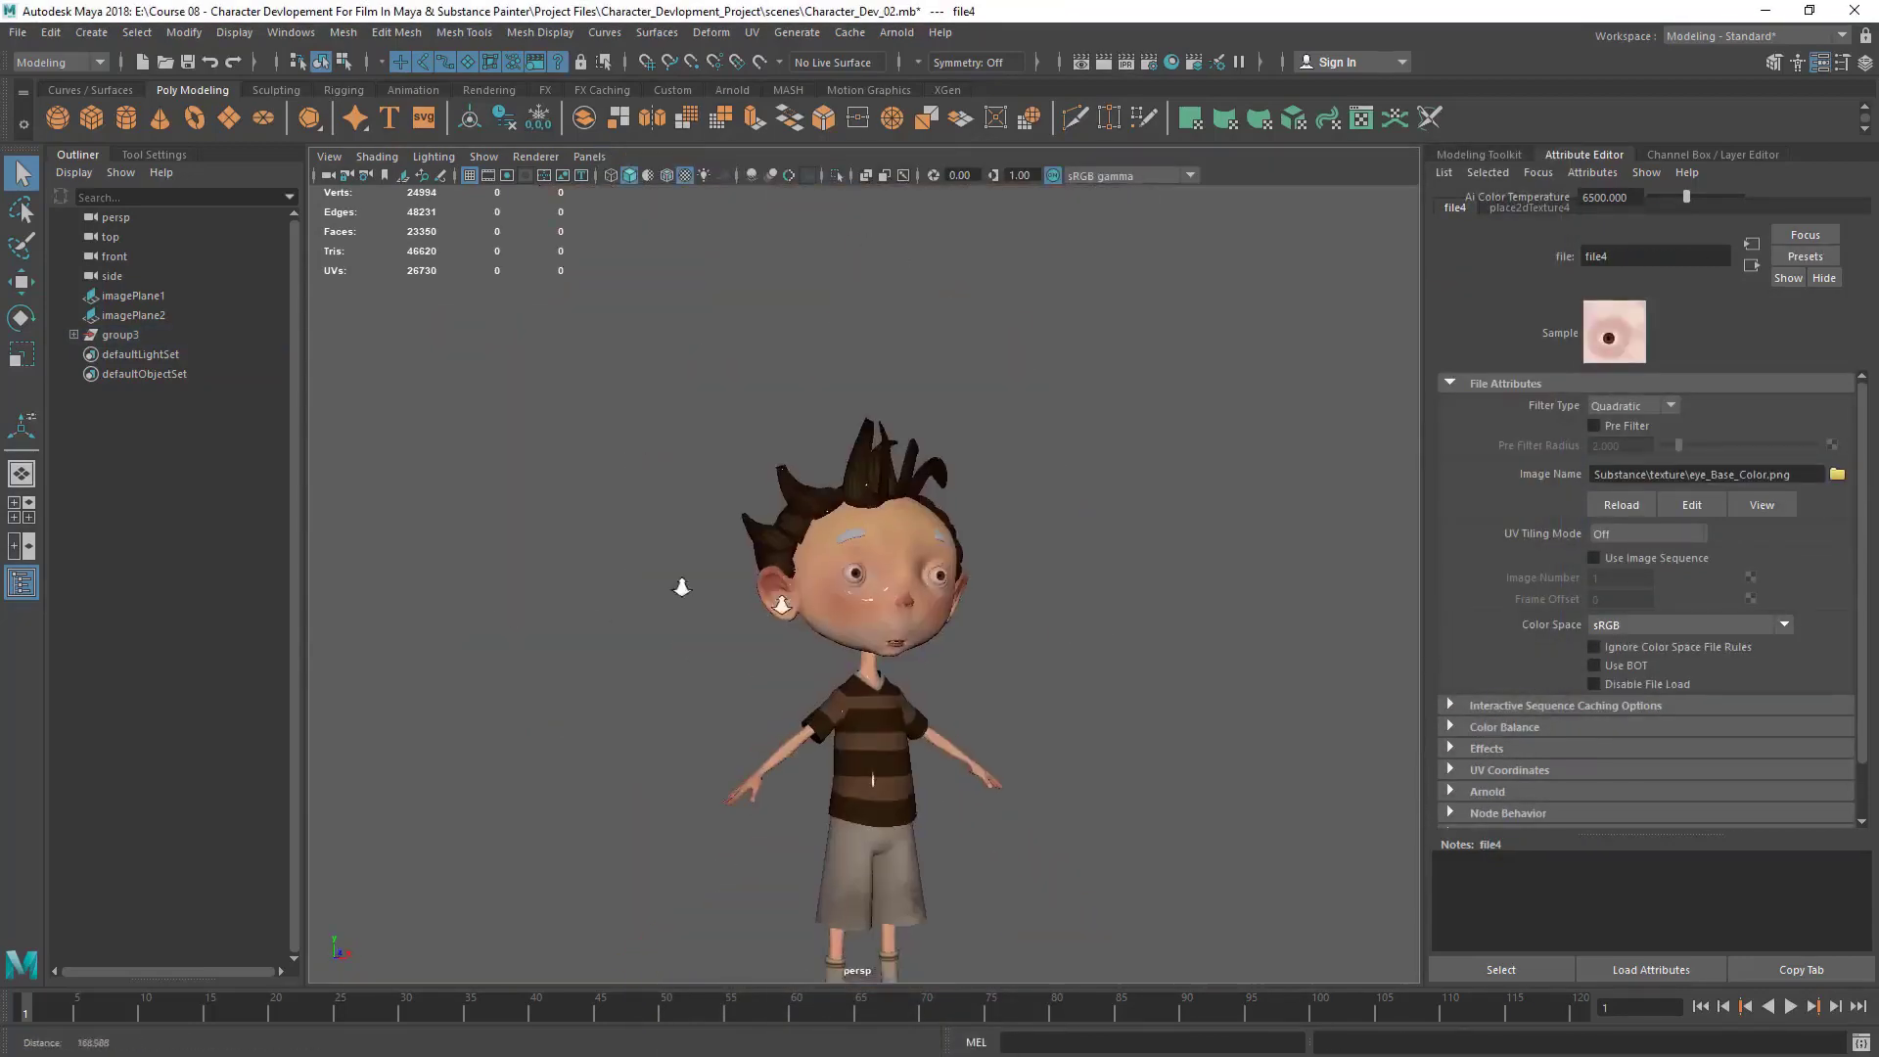
scroll(881, 588, "up", 5)
left_click(1086, 529)
left_click_drag(931, 548, 841, 518, "alt")
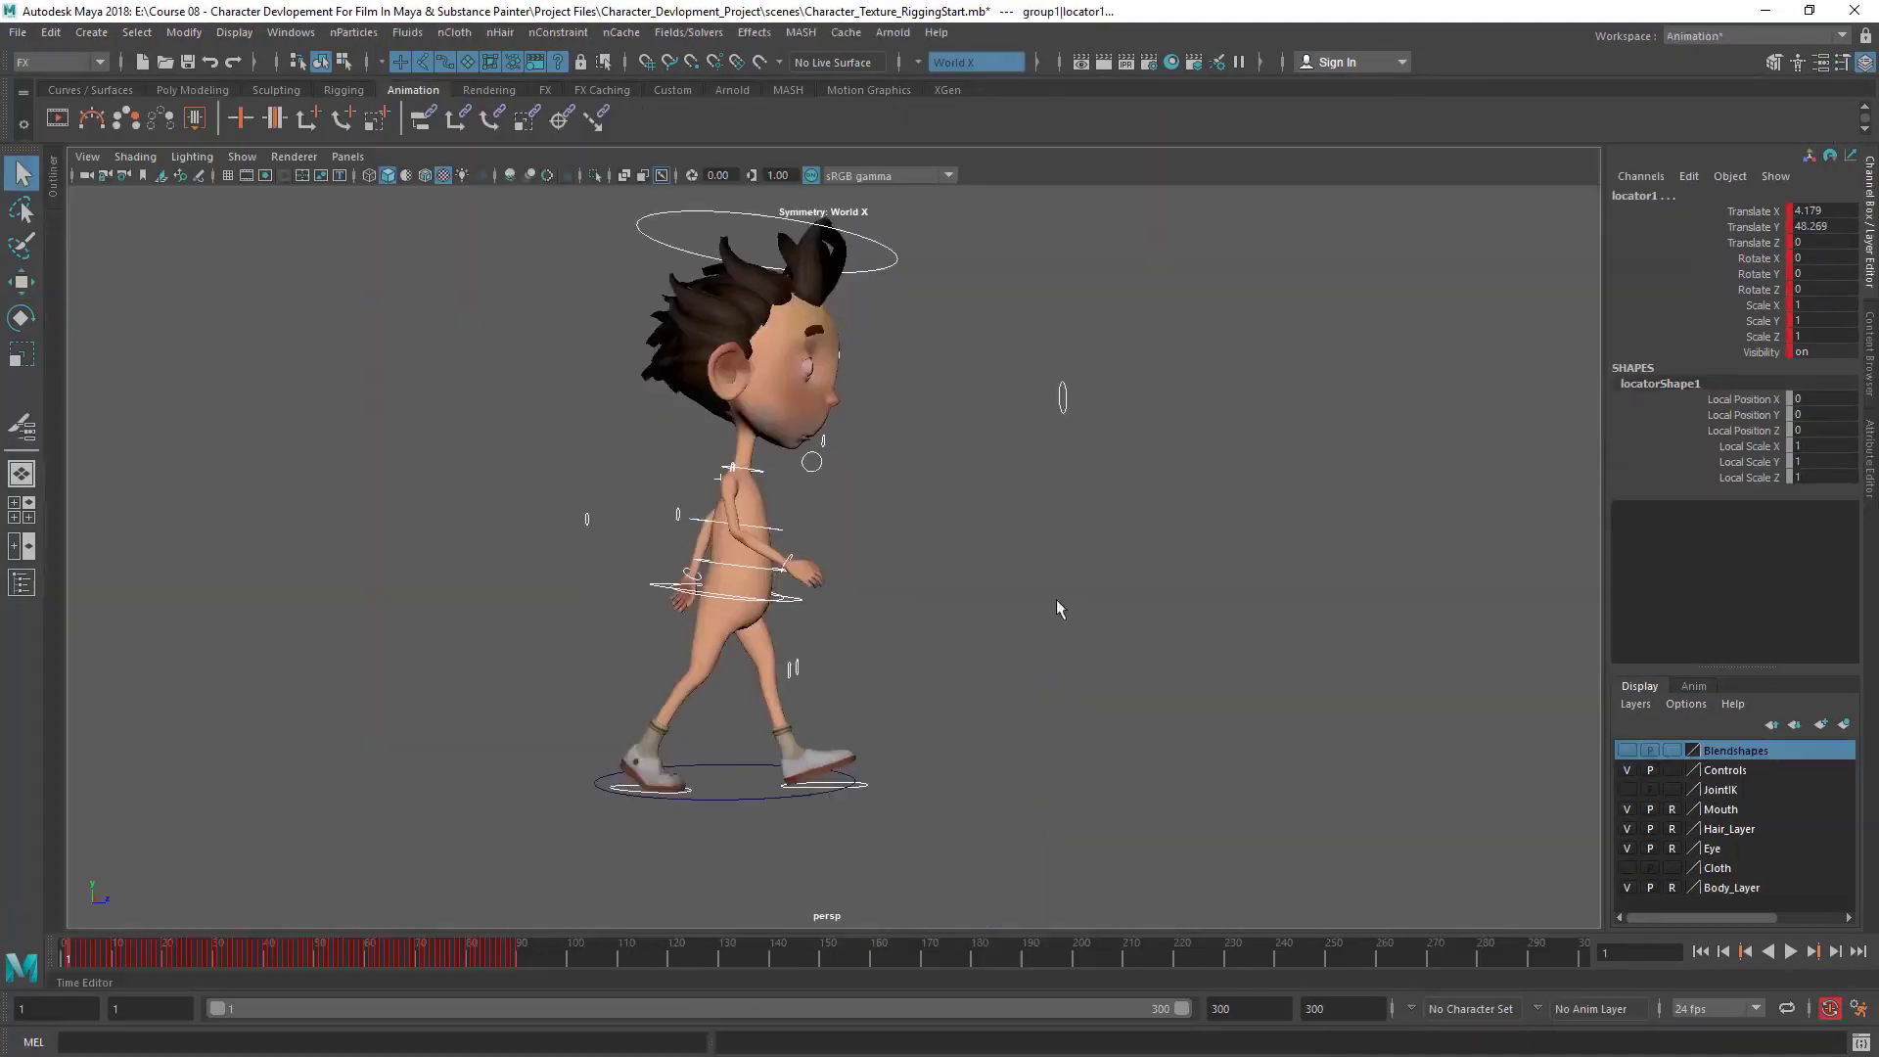
scroll(953, 557, "down", 3)
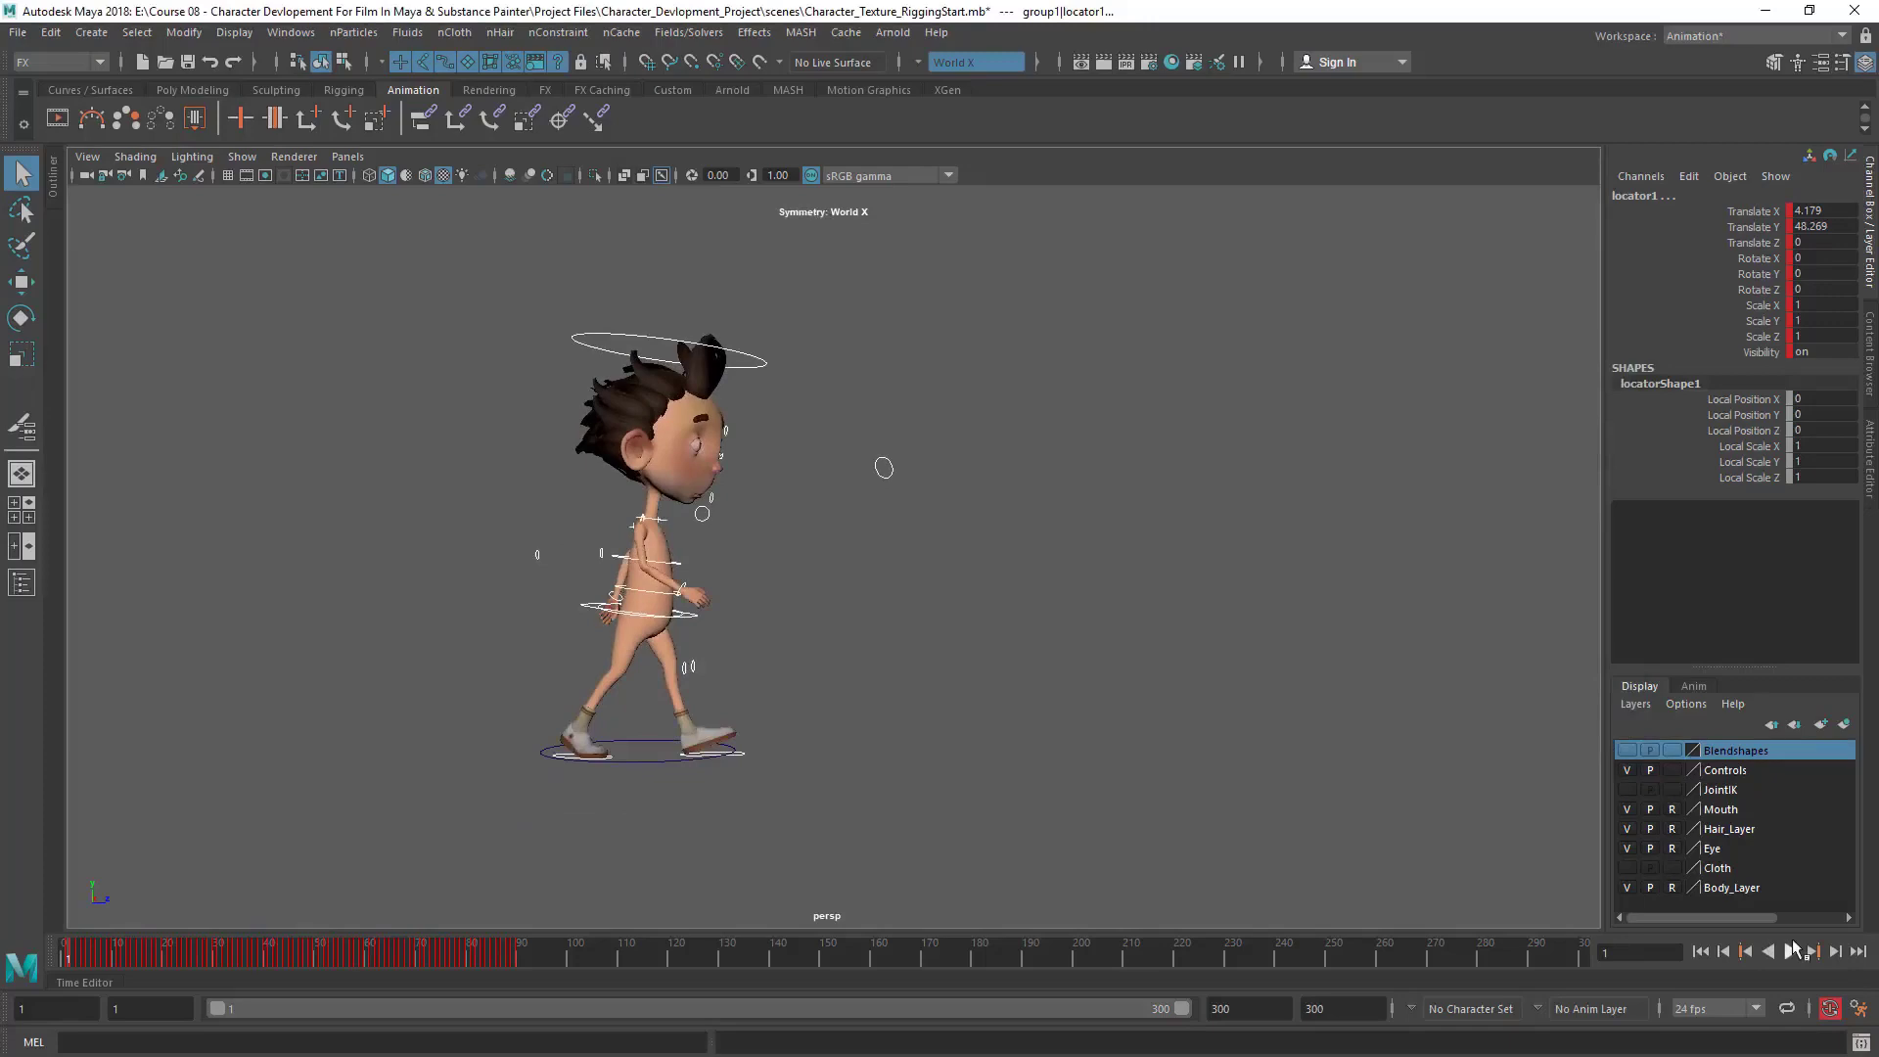
- Play the walk animation and scrub from frame 28 to 35 to check the cloth shirt
left_click(1793, 949)
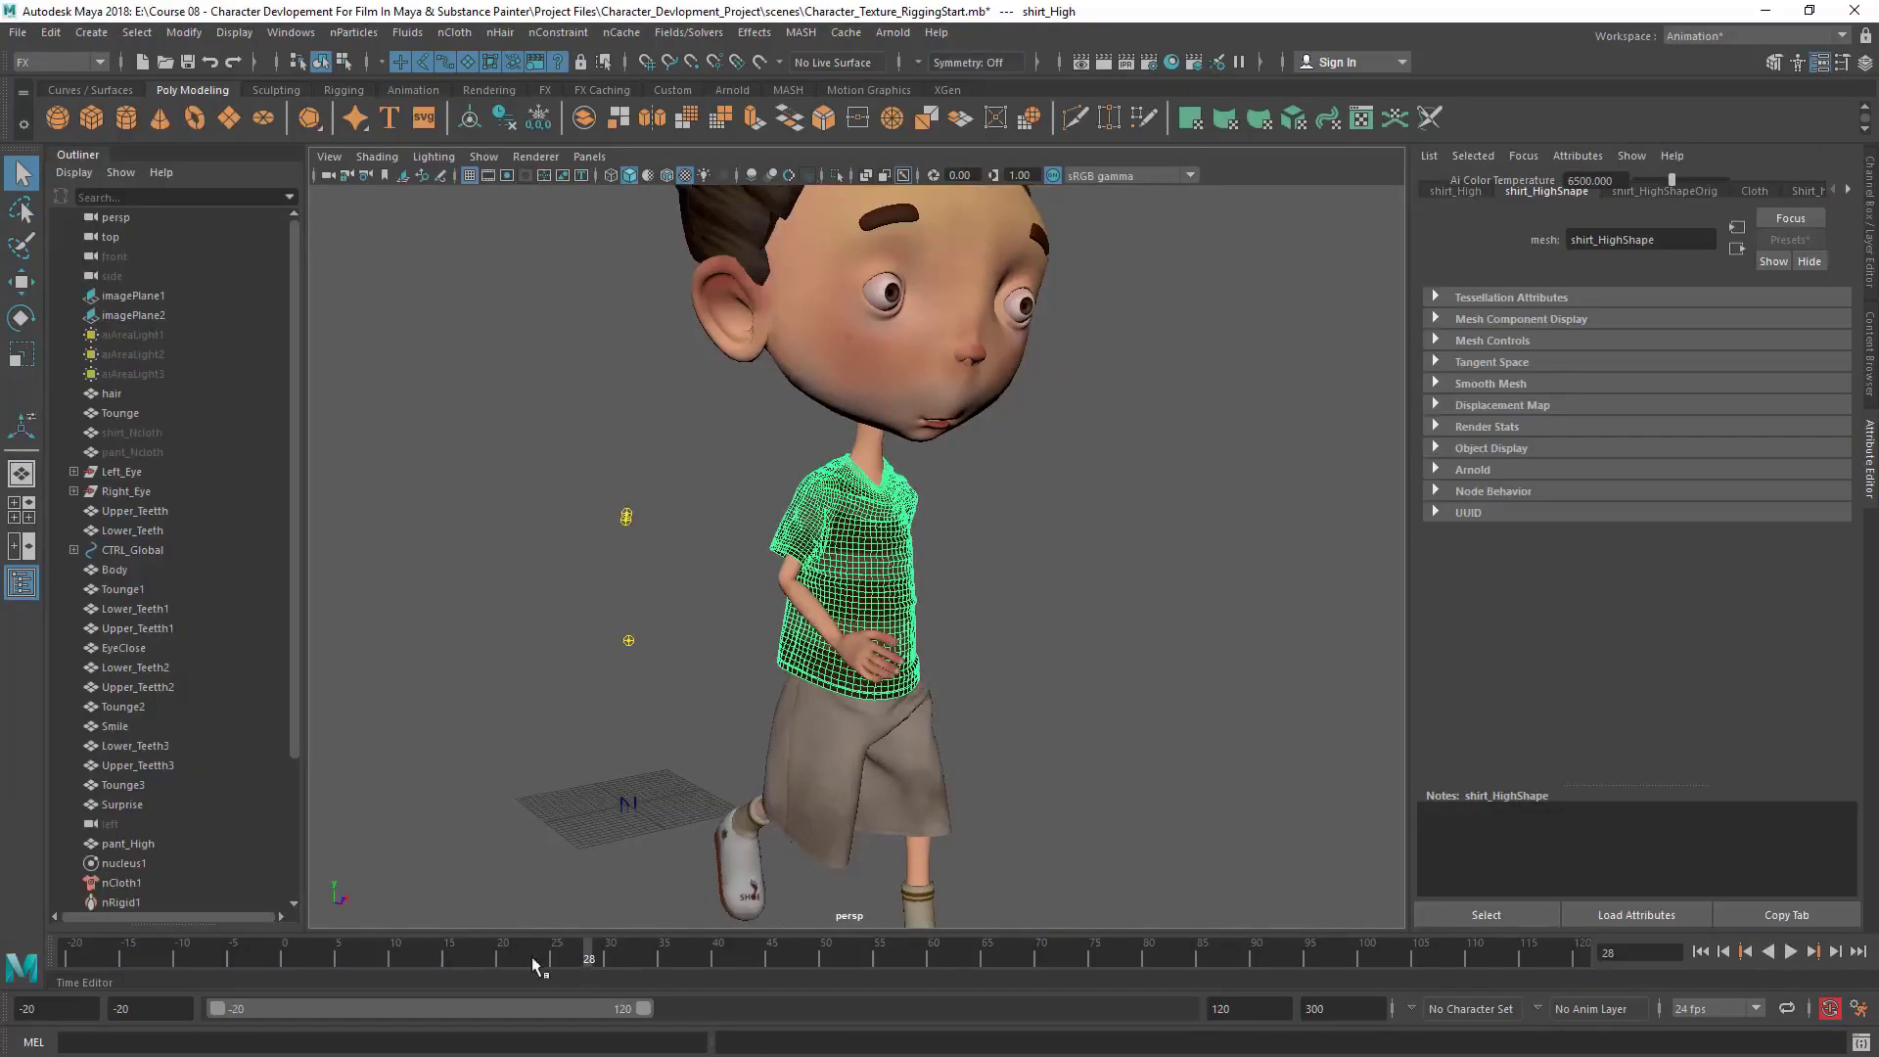
left_click_drag(540, 965, 664, 955)
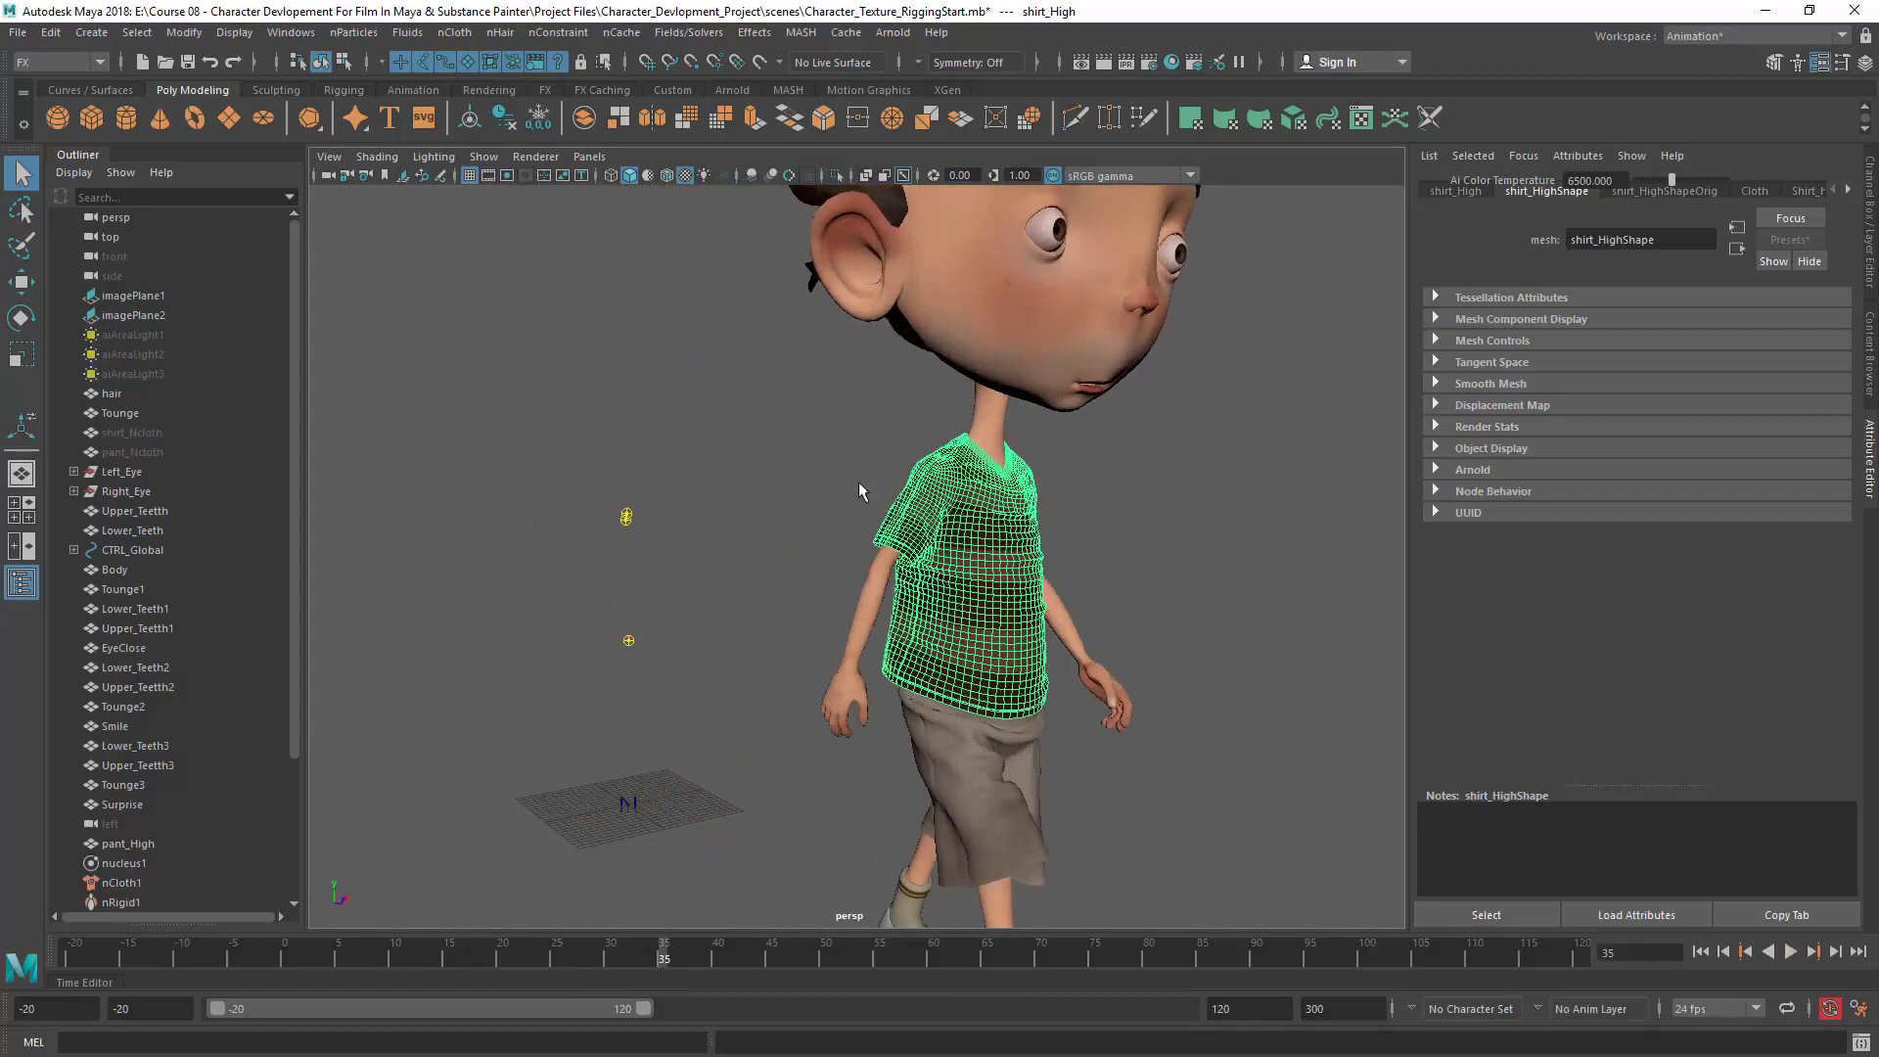
left_click_drag(862, 491, 693, 509, "alt")
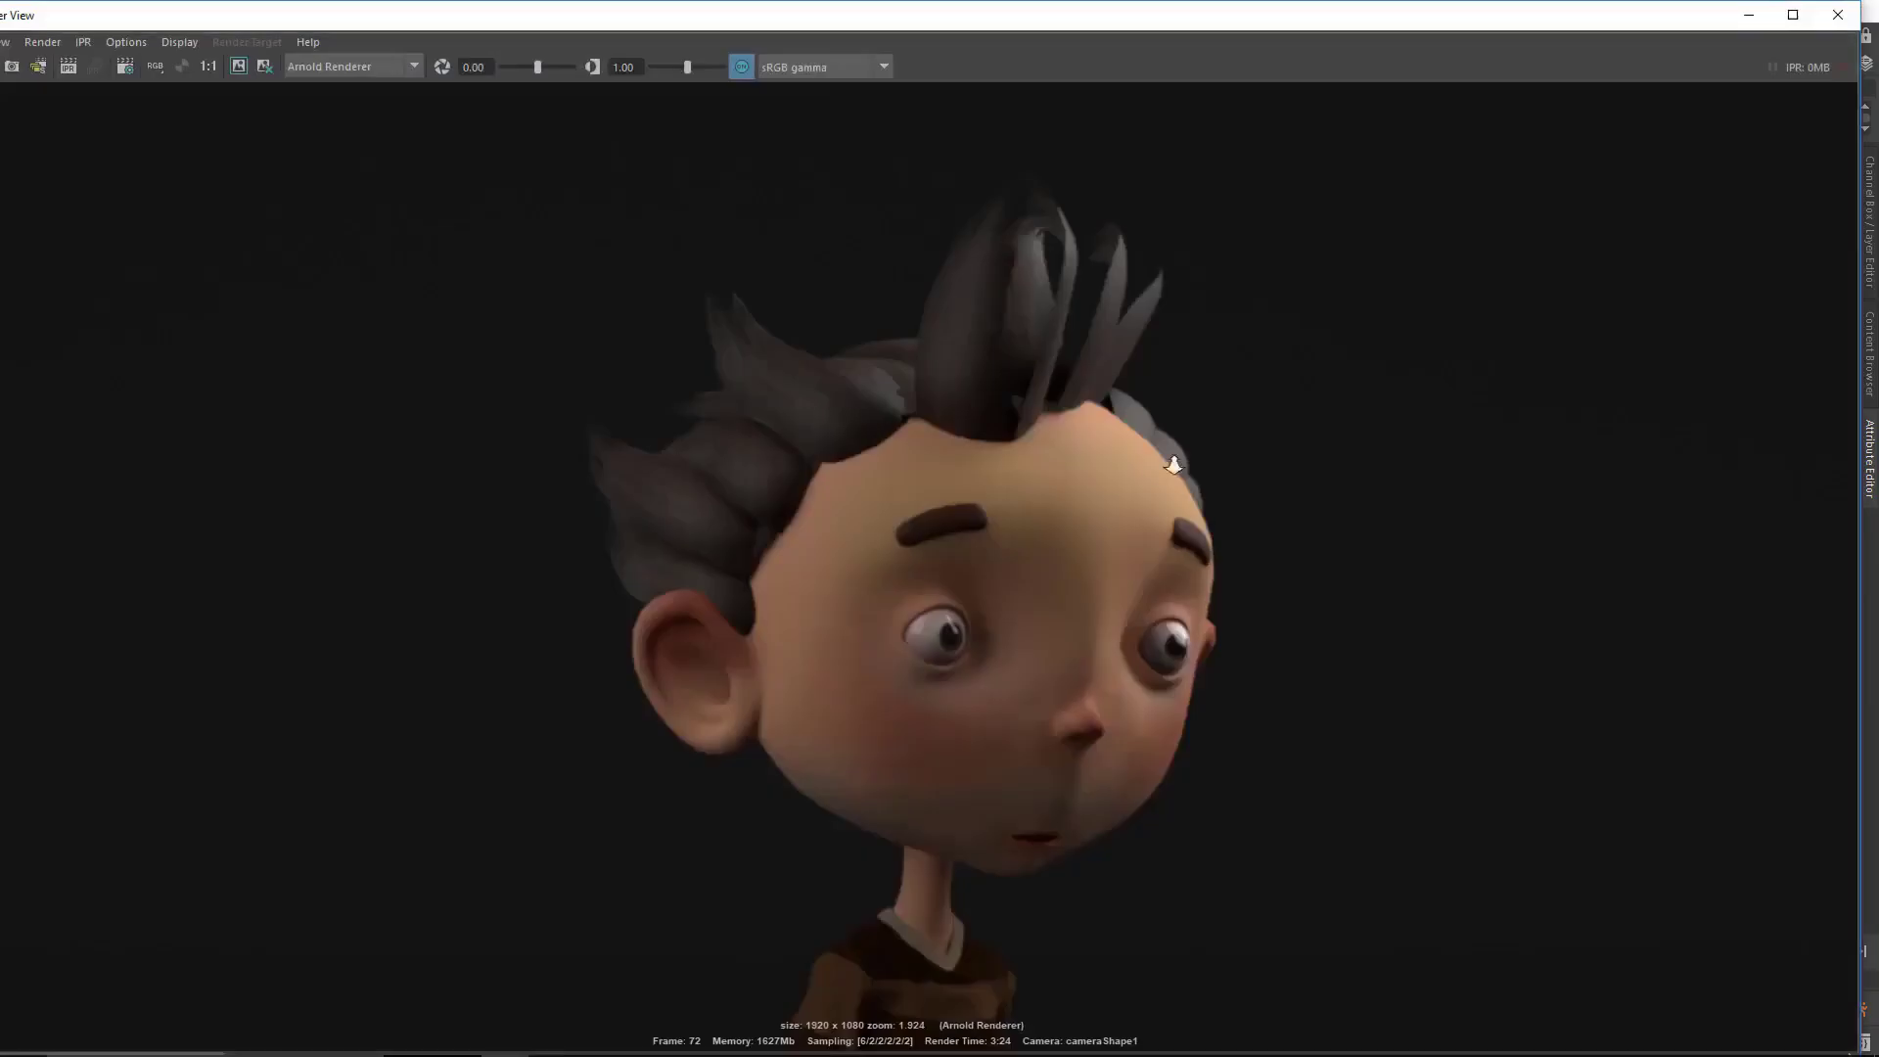
- Mark an Arnold render region around the boy's head
left_click_drag(709, 273, 1032, 591)
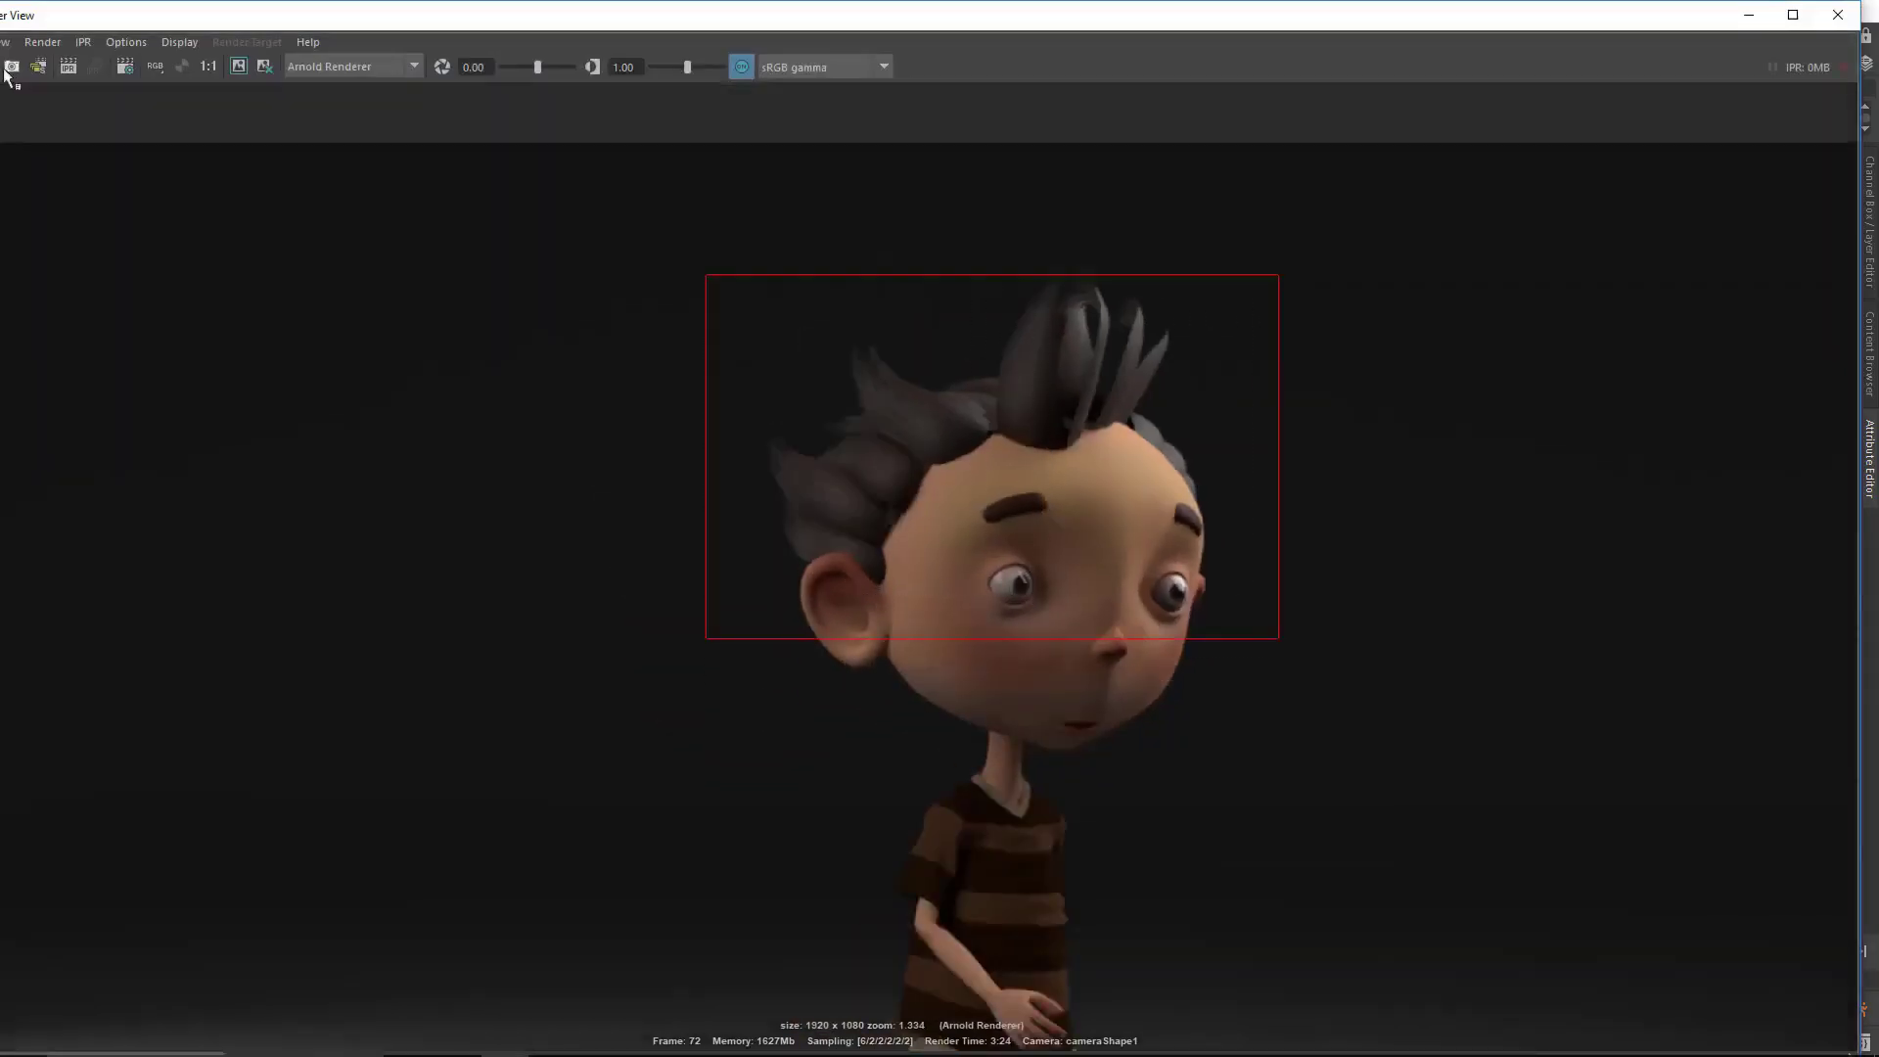